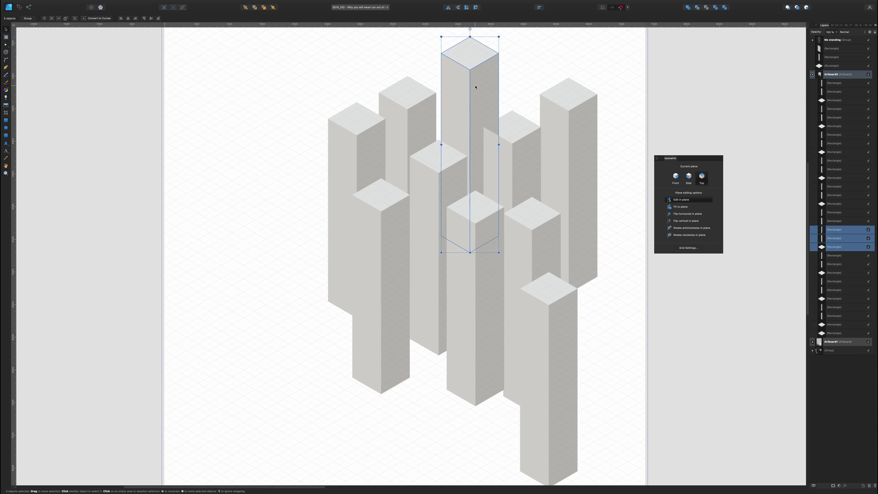
# Alt-drag clones of the grey pillars into the back centre row of the cluster
pyautogui.click(549, 320)
pyautogui.moveTo(549, 320)
pyautogui.mouseDown()
pyautogui.moveTo(563, 348)
pyautogui.moveTo(546, 376)
pyautogui.moveTo(595, 177)
pyautogui.moveTo(598, 244)
pyautogui.mouseUp()
pyautogui.click(592, 159)
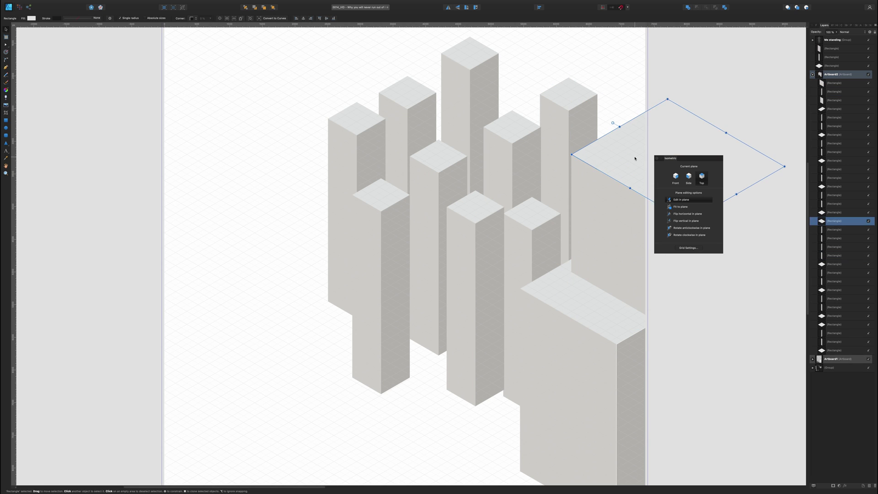
pyautogui.click(372, 215)
pyautogui.moveTo(372, 216); pyautogui.dragTo(512, 48)
pyautogui.moveTo(423, 102); pyautogui.dragTo(512, 114)
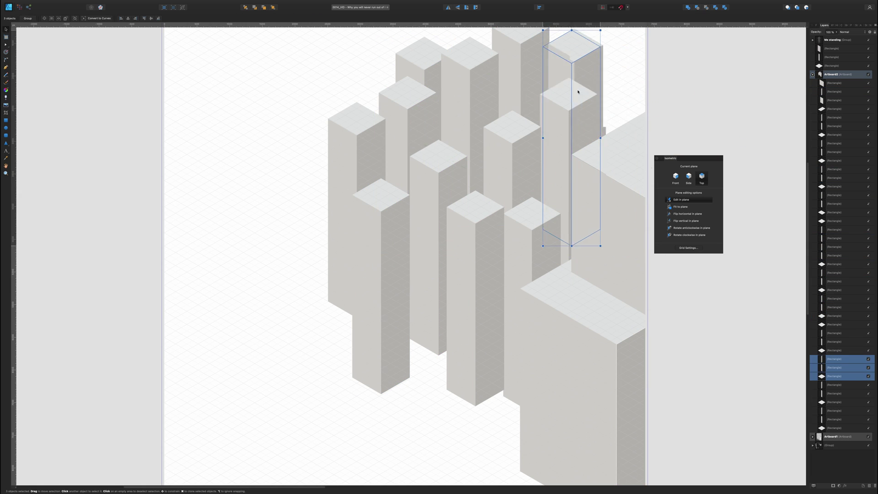
pyautogui.moveTo(513, 114); pyautogui.dragTo(342, 85)
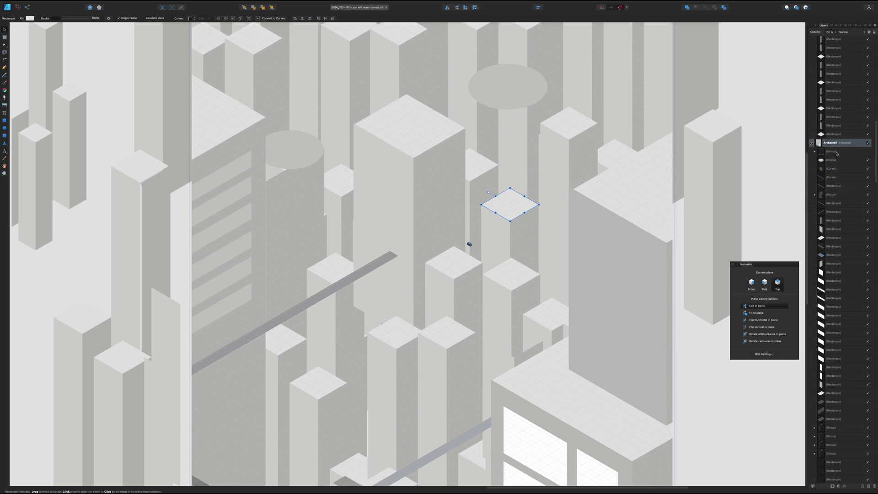
pyautogui.scroll(-5, 837, 154)
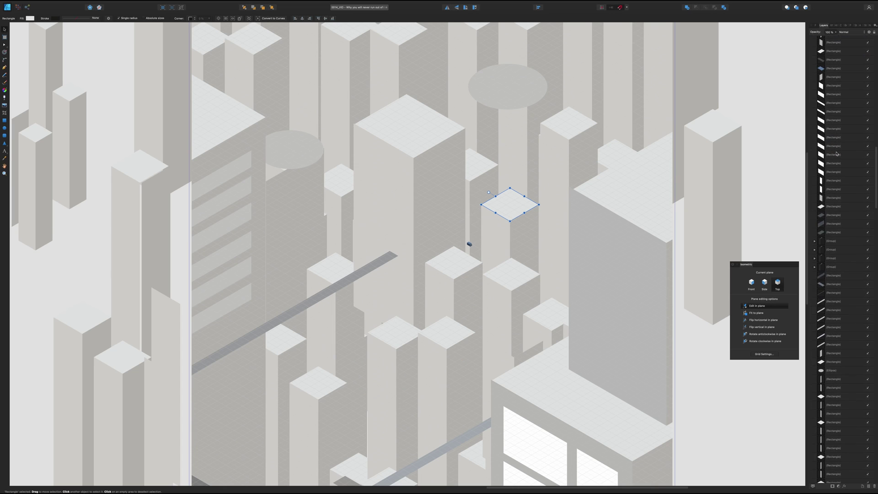
pyautogui.scroll(5, 836, 154)
pyautogui.scroll(-10, 835, 154)
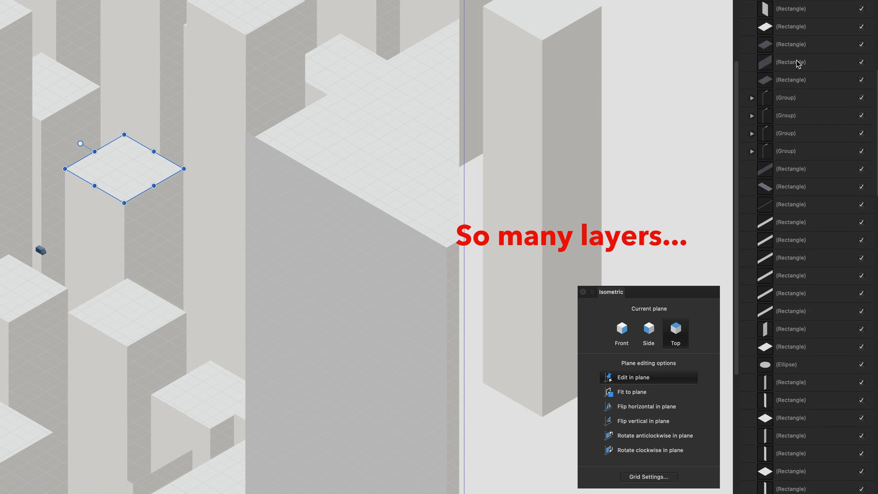
pyautogui.scroll(-5, 798, 64)
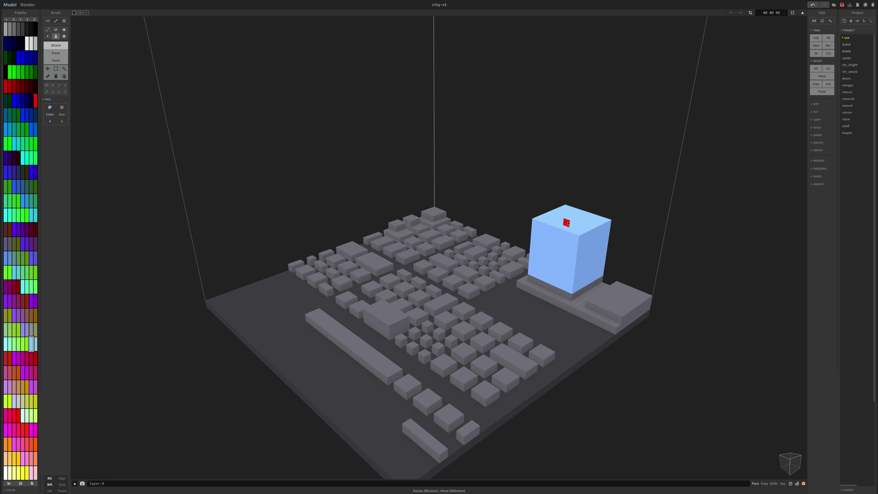
# Raise grey voxel blocks into tall towers and a wall
pyautogui.click(14, 30)
pyautogui.moveTo(462, 227)
pyautogui.mouseDown()
pyautogui.moveTo(457, 269)
pyautogui.moveTo(349, 251)
pyautogui.moveTo(389, 379)
pyautogui.mouseUp()
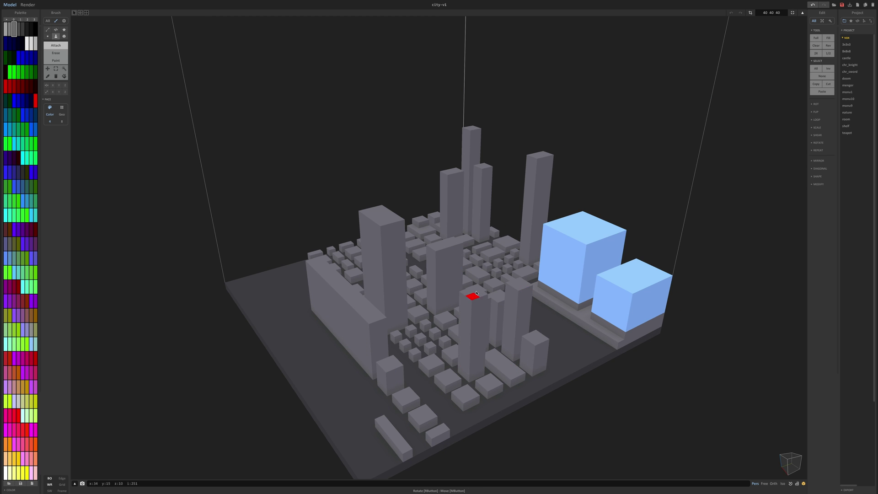
pyautogui.moveTo(476, 293); pyautogui.dragTo(525, 207)
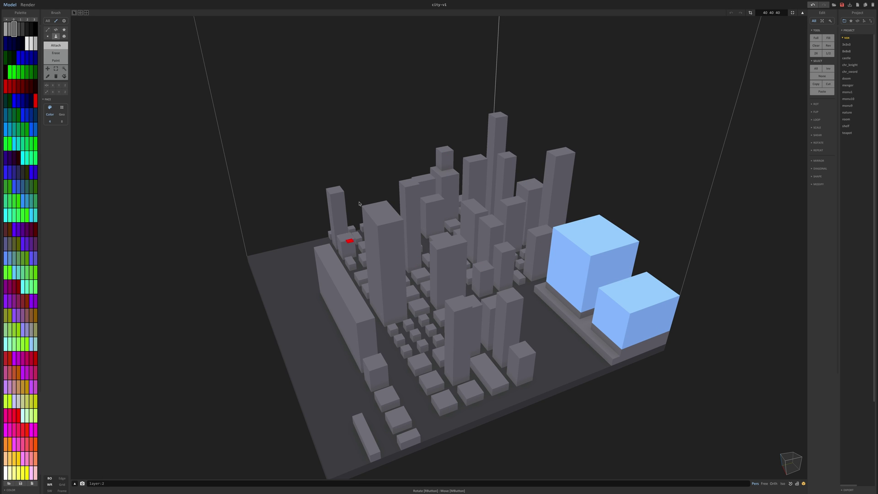
# Set the camera to isometric projection and view the city as a path-traced render
pyautogui.moveTo(474, 357); pyautogui.dragTo(460, 288)
pyautogui.scroll(3, 460, 287)
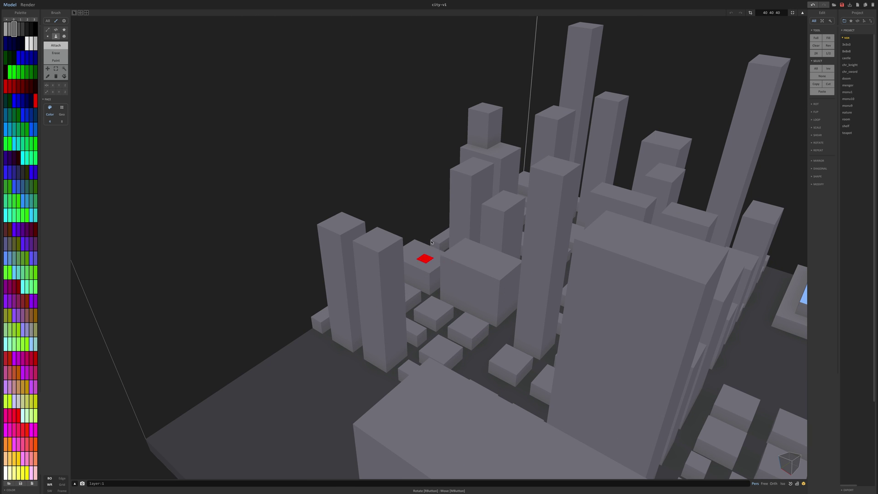
pyautogui.moveTo(493, 204); pyautogui.dragTo(544, 314)
pyautogui.scroll(-10, 515, 319)
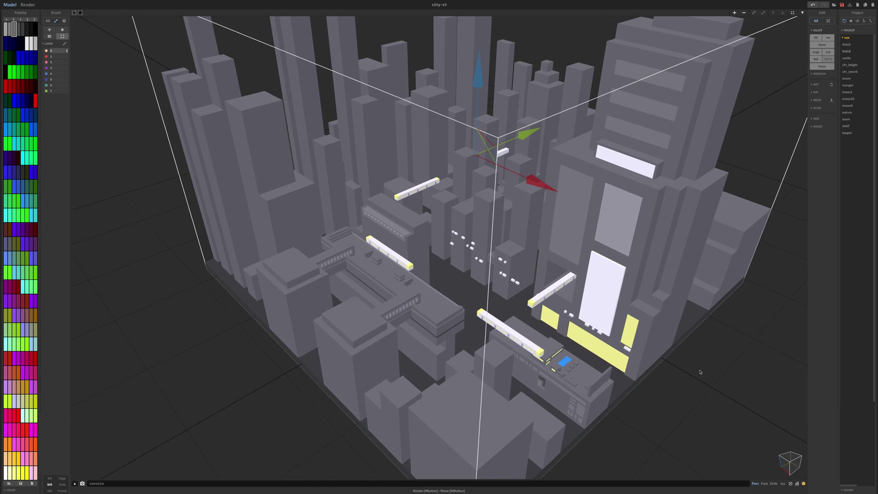
pyautogui.click(783, 483)
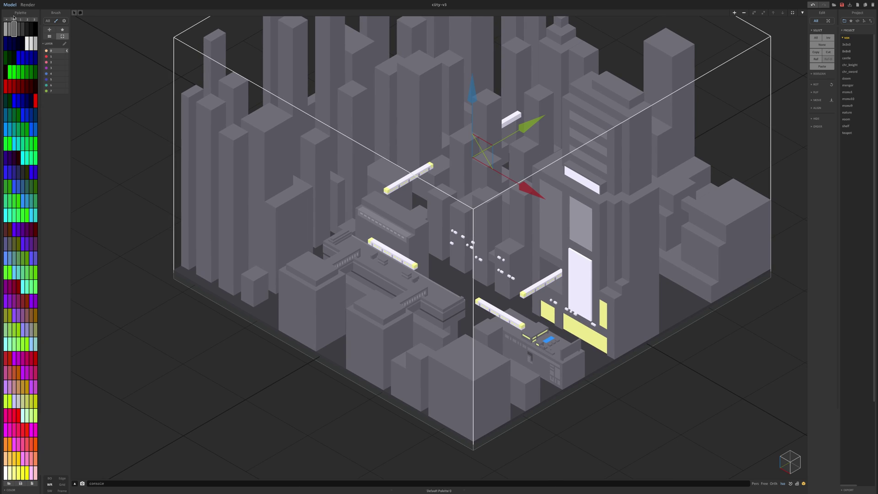
pyautogui.click(26, 5)
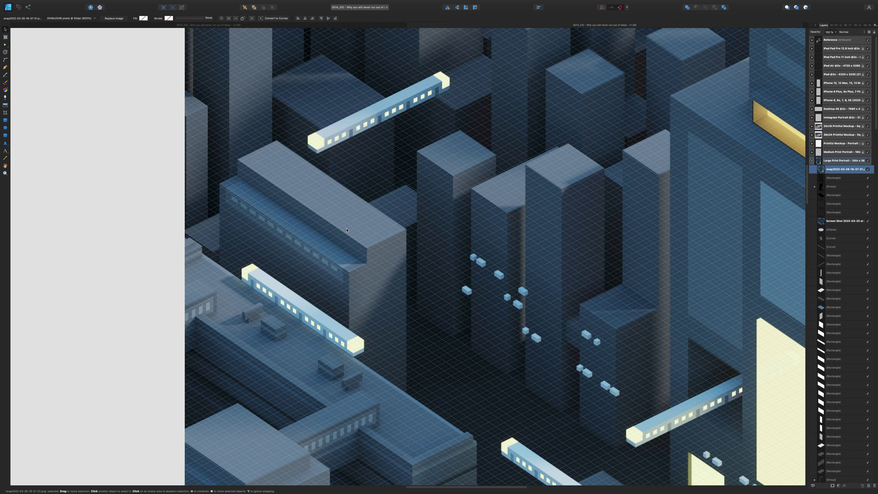
# Nudge the render snapshot a few pixels so it lines up with the isometric grid
pyautogui.moveTo(348, 228); pyautogui.dragTo(346, 228)
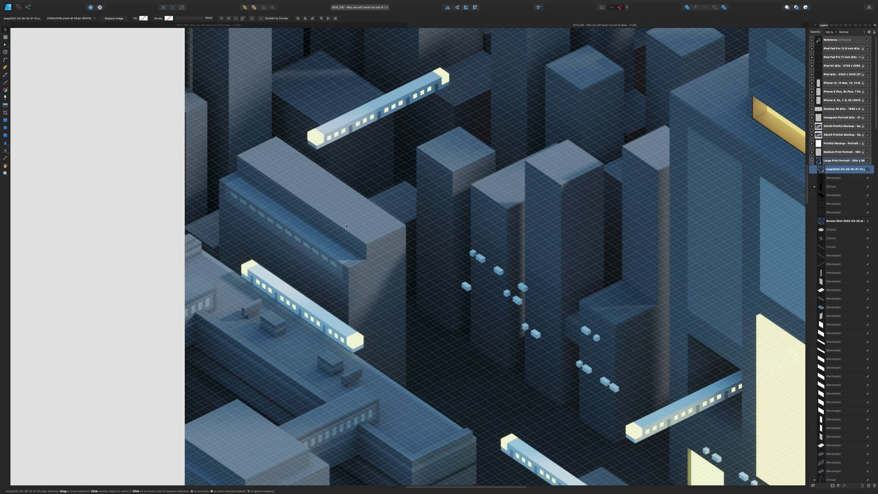
pyautogui.scroll(1, 347, 228)
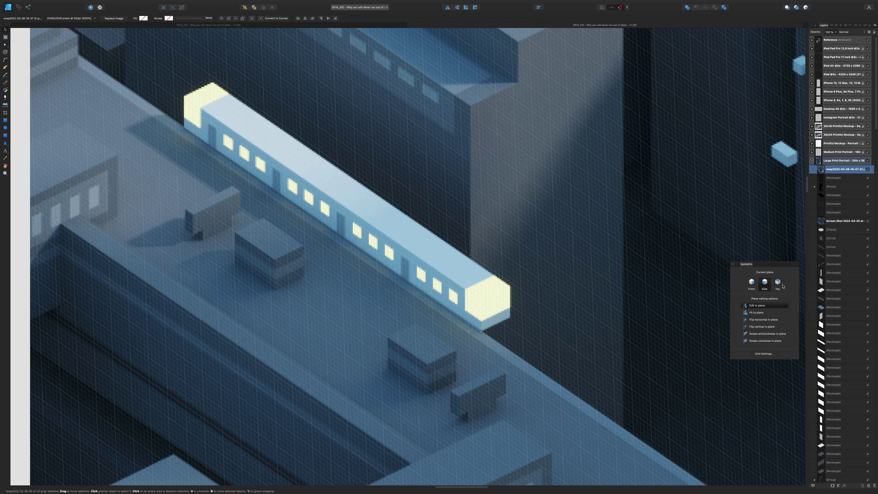
# In Grid Settings, try isometric grid divisions of 2 and 5, ending at 10
pyautogui.click(763, 354)
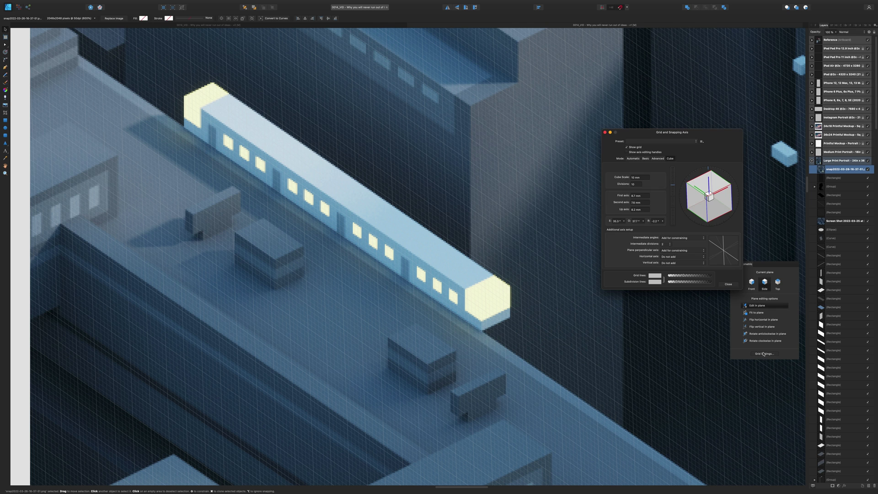
pyautogui.doubleClick(636, 184)
pyautogui.write('2')
pyautogui.press('Return')
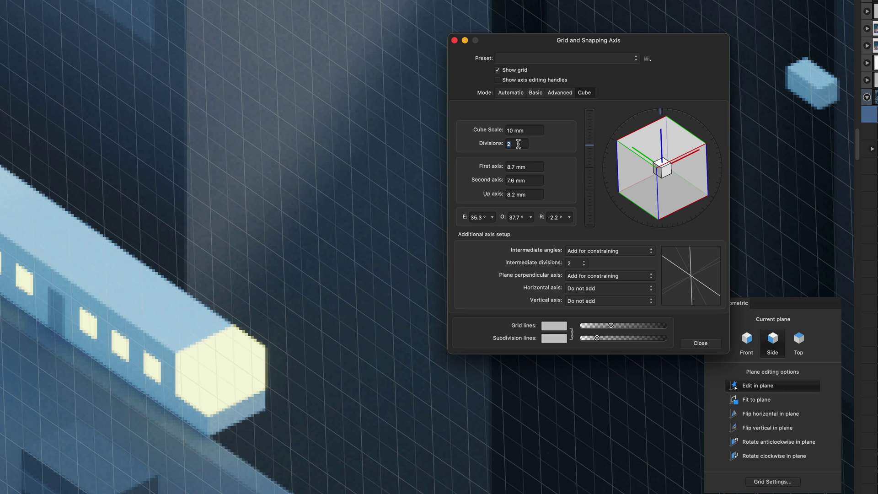
pyautogui.press('Return')
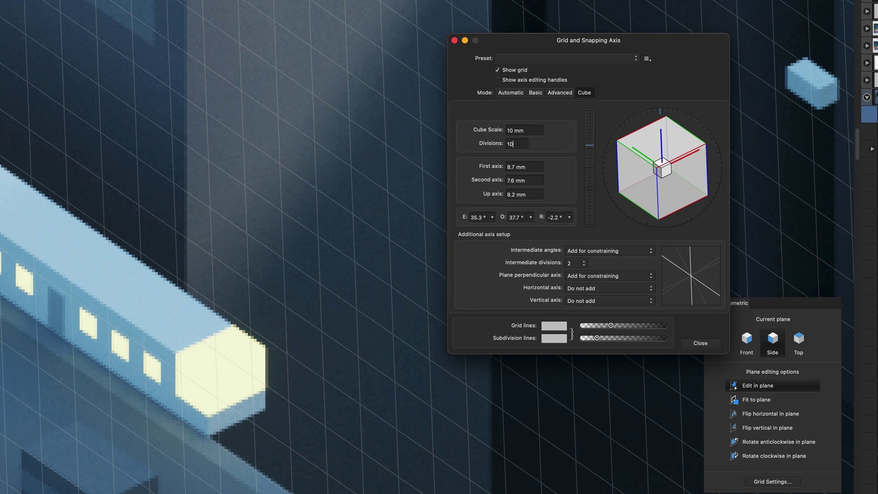
pyautogui.press('Return')
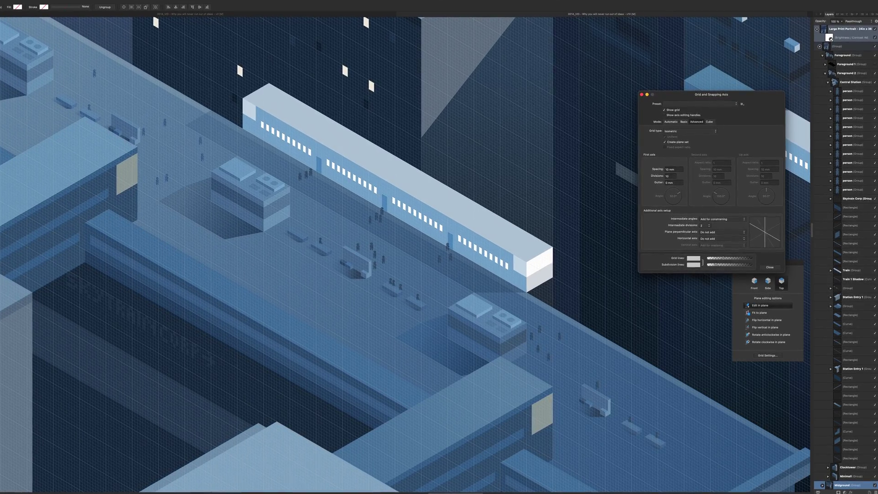
pyautogui.scroll(5, 402, 247)
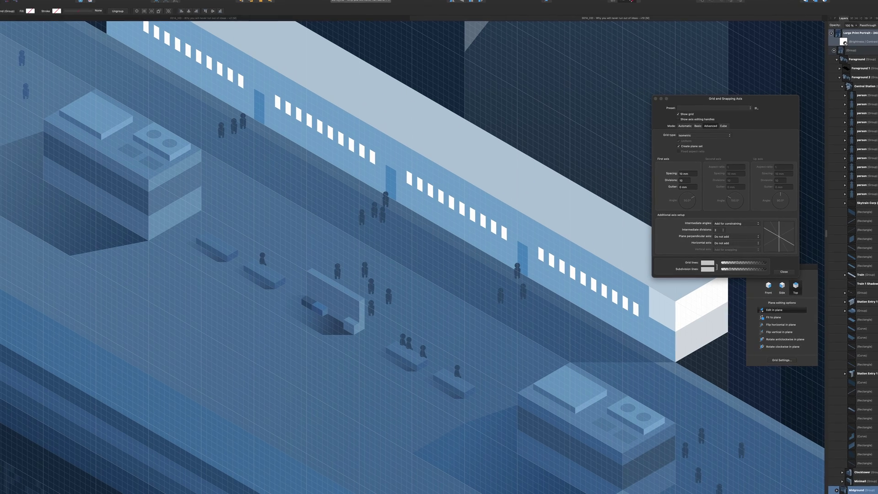
pyautogui.scroll(-5, 403, 247)
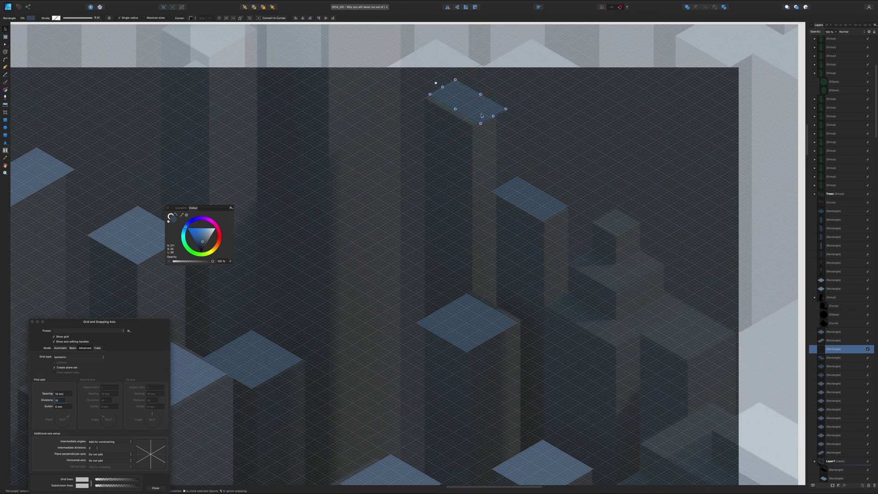
# Clone the light-blue rooftop rhombus onto three other tower tops
pyautogui.moveTo(473, 318); pyautogui.dragTo(587, 125)
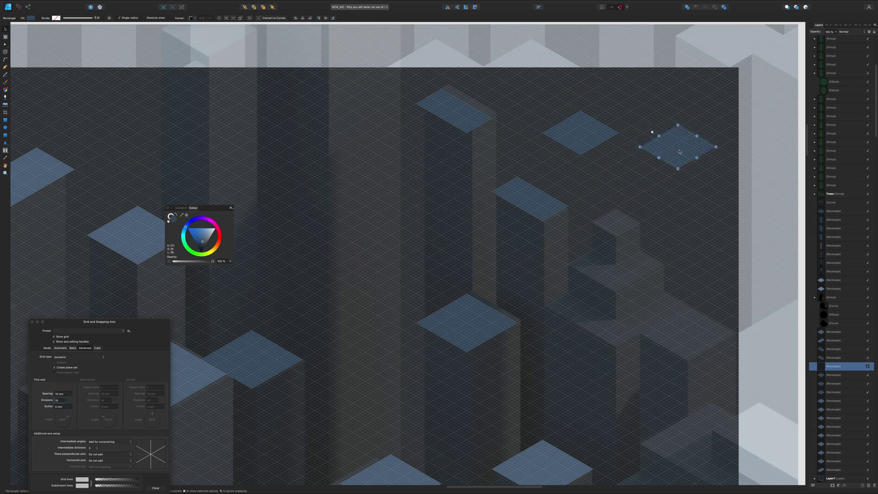
pyautogui.moveTo(679, 151); pyautogui.dragTo(677, 182)
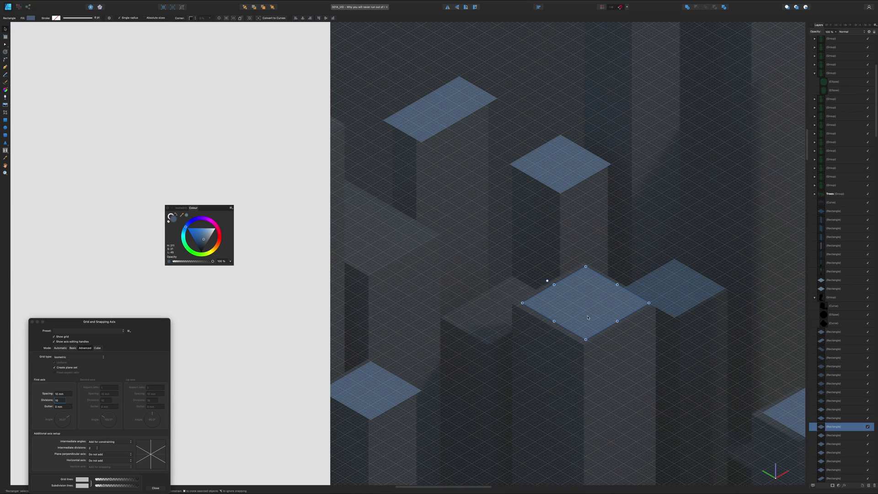
pyautogui.moveTo(588, 318); pyautogui.dragTo(352, 211)
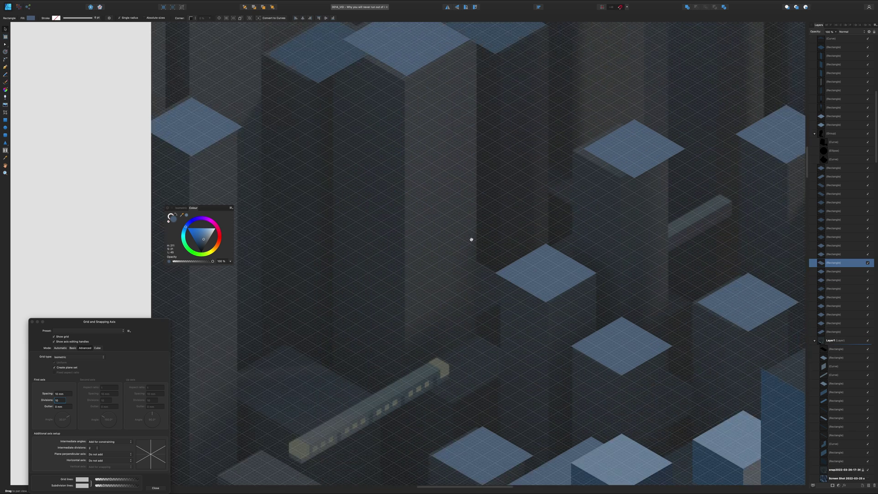
pyautogui.click(520, 321)
# Draw new pale-blue roof and ledge planes, narrowing one to 20 mm wide
pyautogui.moveTo(270, 308); pyautogui.dragTo(412, 361)
pyautogui.scroll(-5, 248, 255)
pyautogui.hscroll(-3, 248, 255)
pyautogui.moveTo(316, 281); pyautogui.dragTo(424, 401)
pyautogui.moveTo(346, 392); pyautogui.dragTo(383, 384)
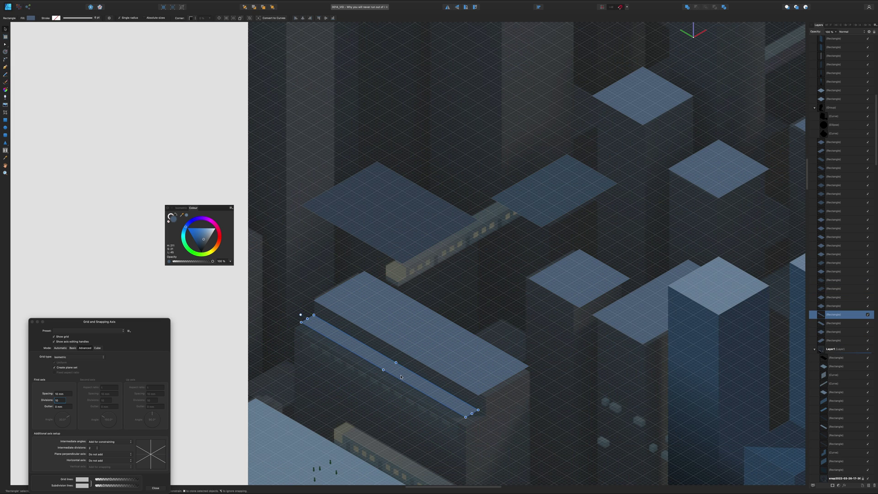
pyautogui.moveTo(585, 289); pyautogui.dragTo(509, 362)
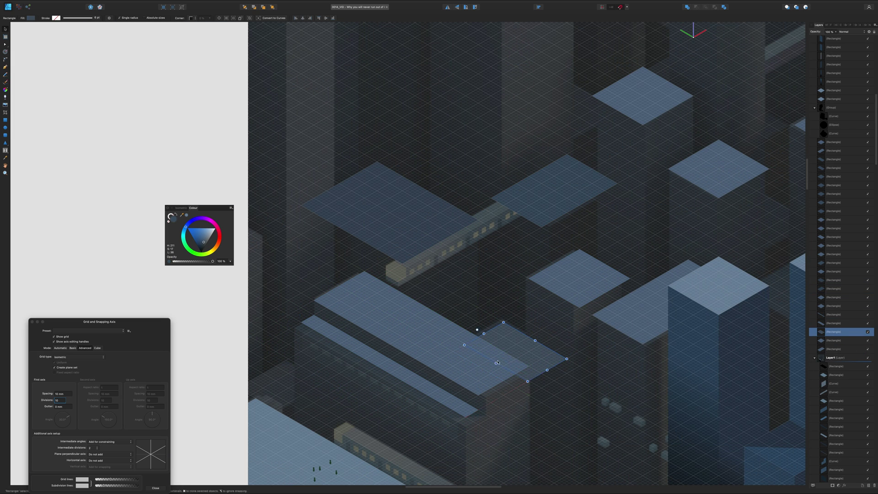
pyautogui.moveTo(352, 359); pyautogui.dragTo(237, 403)
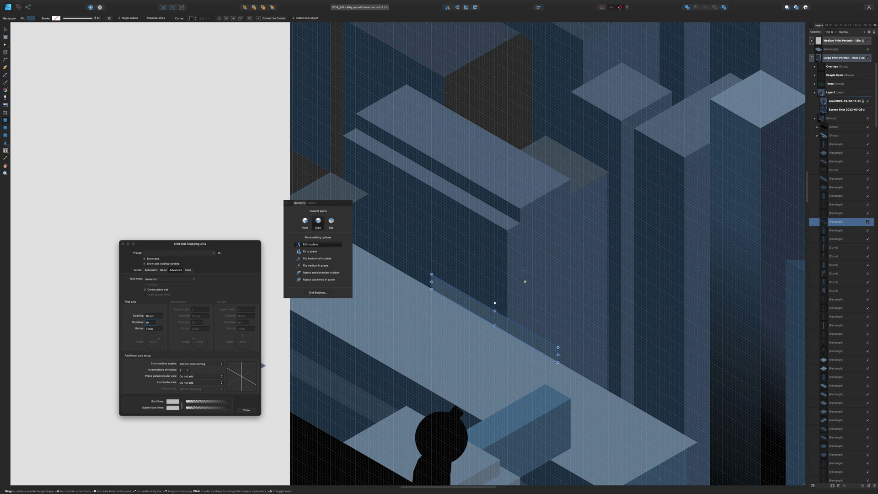
# Draw a long beam along the slab edge with the Rectangle tool and lighten its fill
pyautogui.click(311, 203)
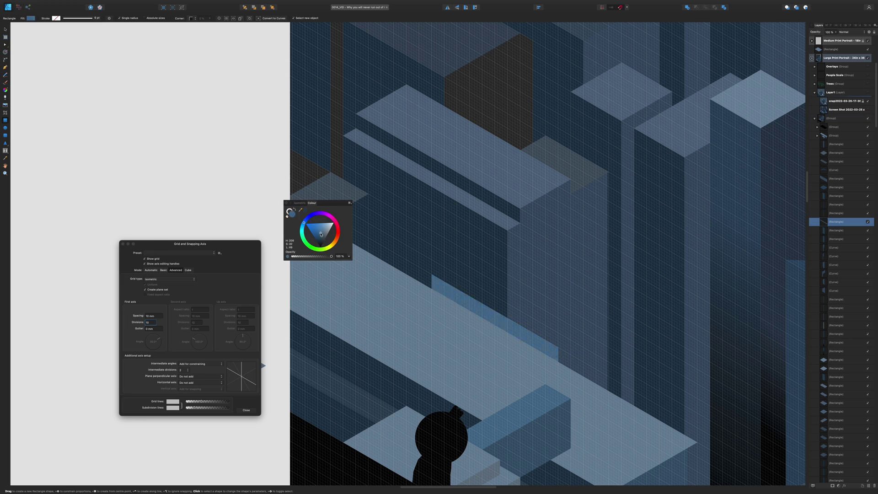
pyautogui.click(299, 202)
pyautogui.press('m')
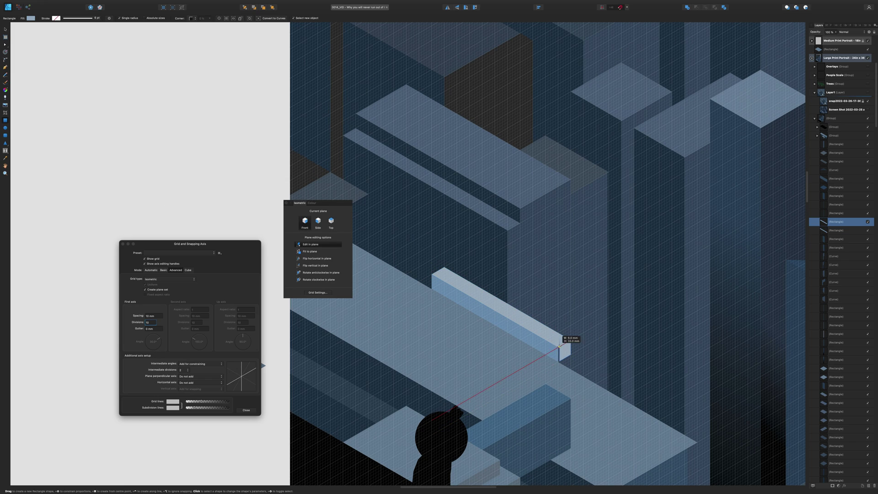
pyautogui.moveTo(559, 346); pyautogui.dragTo(559, 347)
pyautogui.click(312, 202)
pyautogui.click(331, 229)
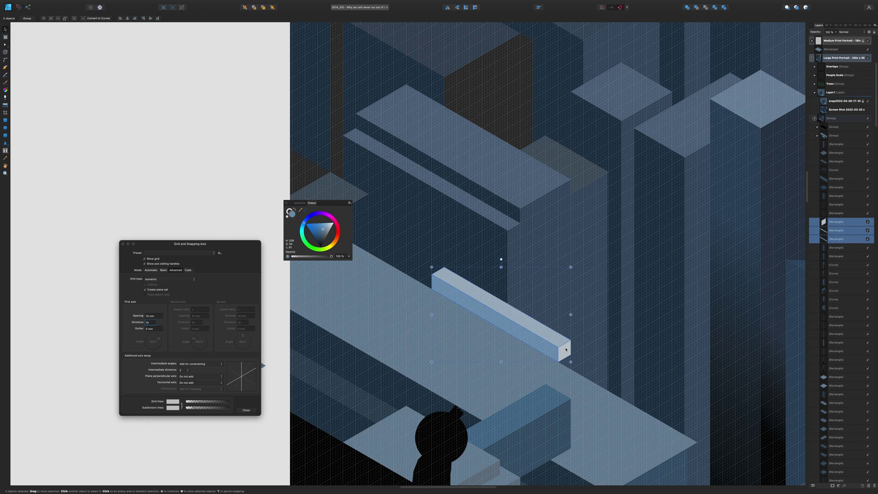
# Duplicate the pale-blue beam up-left to add another crossing bar
pyautogui.scroll(-3, 565, 349)
pyautogui.moveTo(519, 314); pyautogui.dragTo(469, 282)
pyautogui.scroll(2, 469, 282)
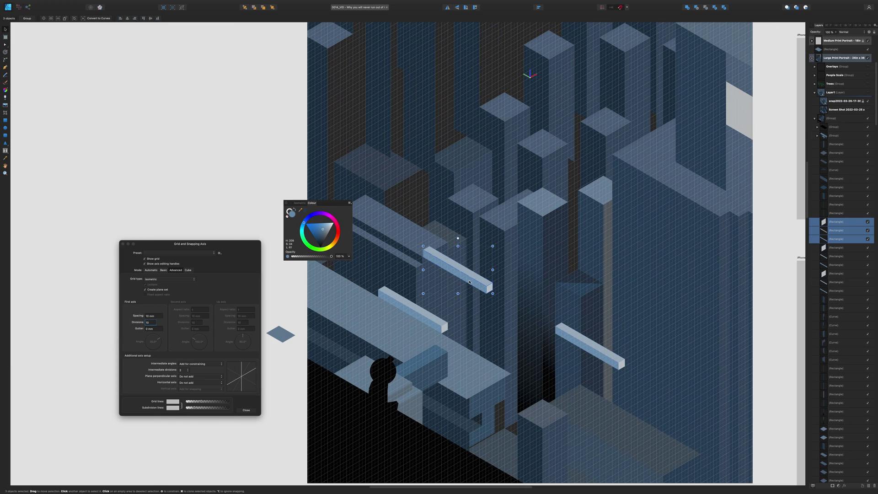
pyautogui.click(594, 348)
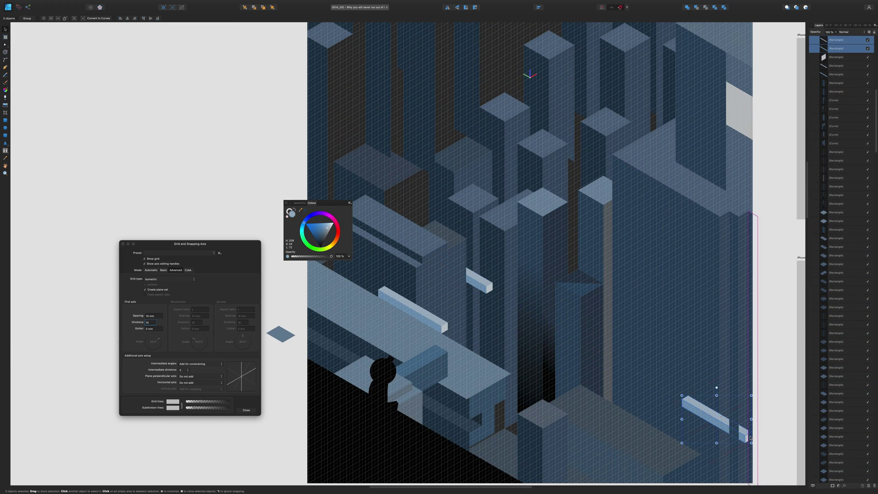